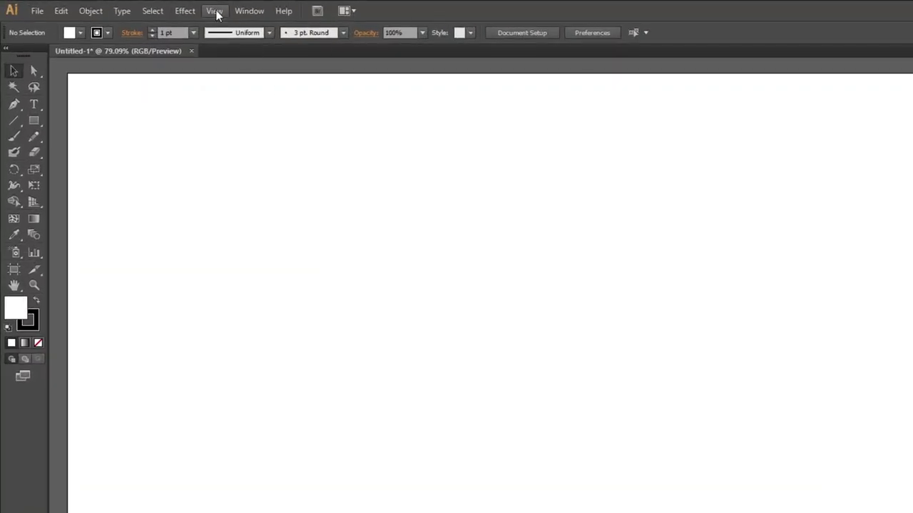
# Turn on Show Grid and Snap to Grid from the View menu, then pick the Rectangle tool
pyautogui.click(152, 7)
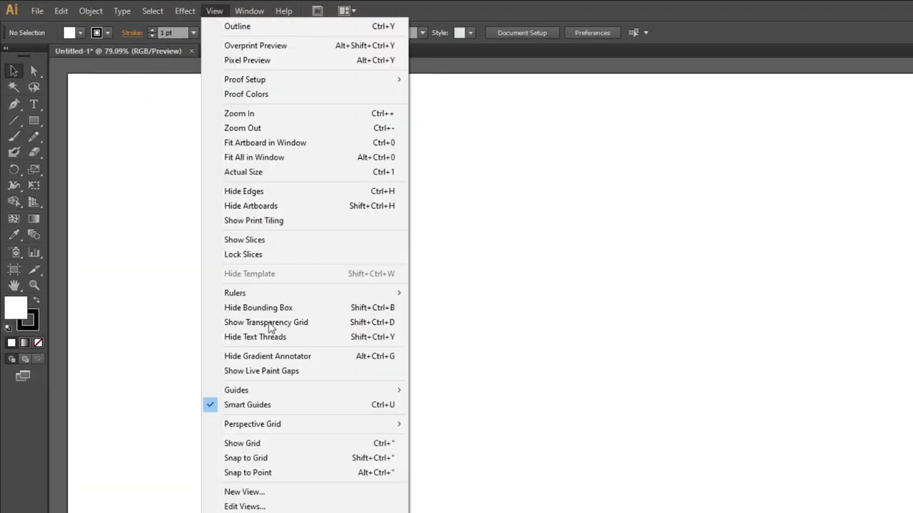
pyautogui.click(283, 445)
pyautogui.click(215, 11)
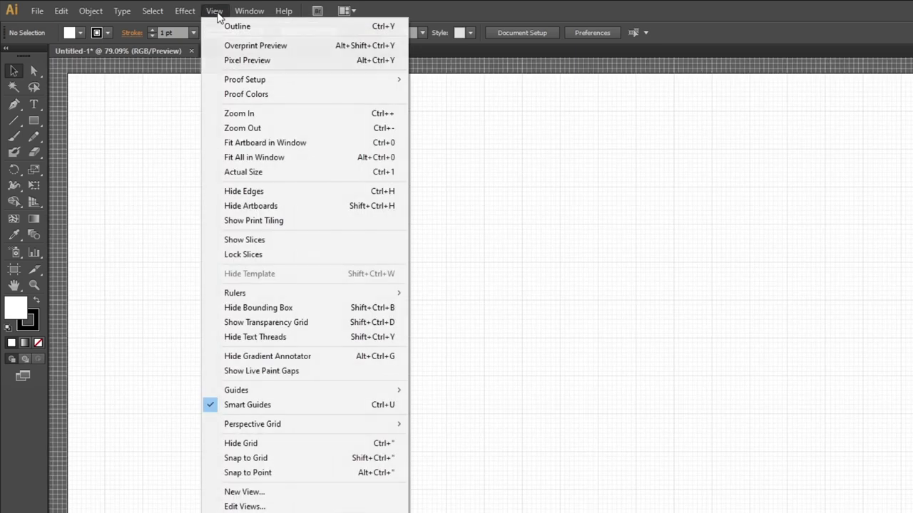
pyautogui.click(247, 458)
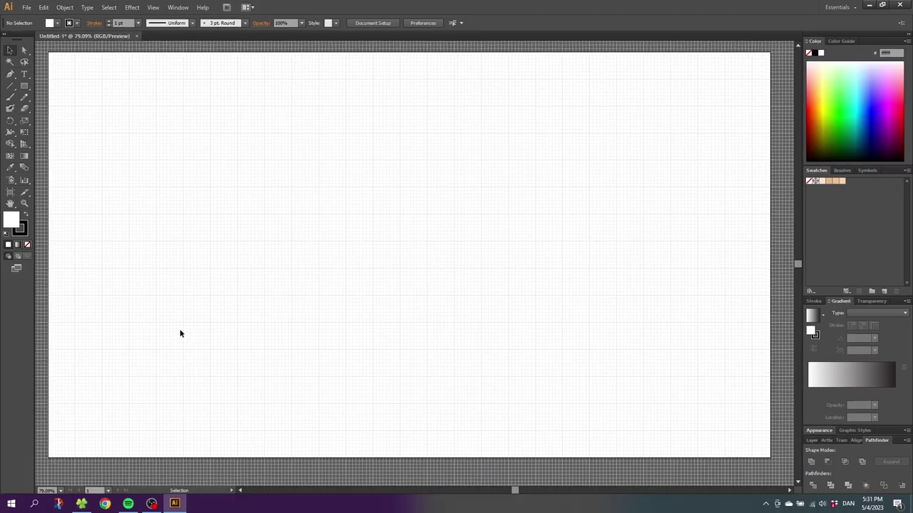
pyautogui.click(24, 85)
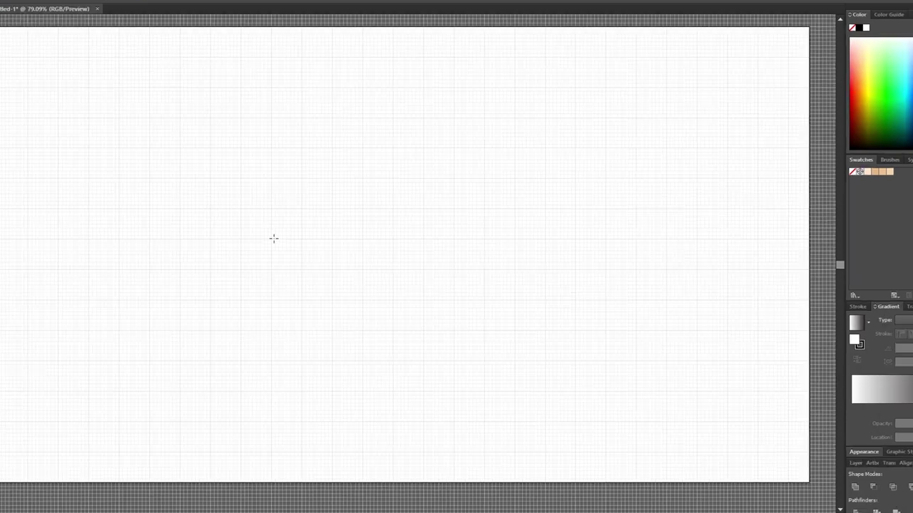
# Draw a 360 × 72 px horizontal bar and Alt-drag a copy above it, rotated to stand vertically
pyautogui.moveTo(274, 239); pyautogui.dragTo(417, 272)
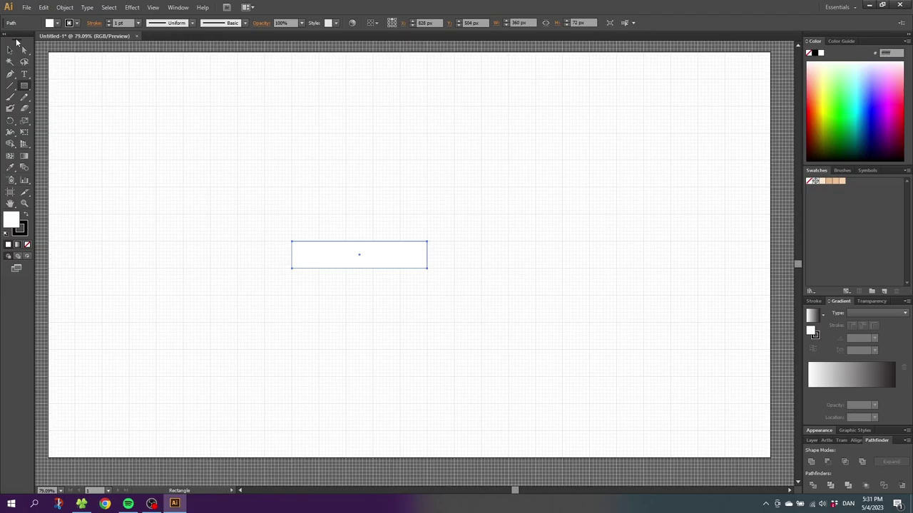
pyautogui.click(11, 50)
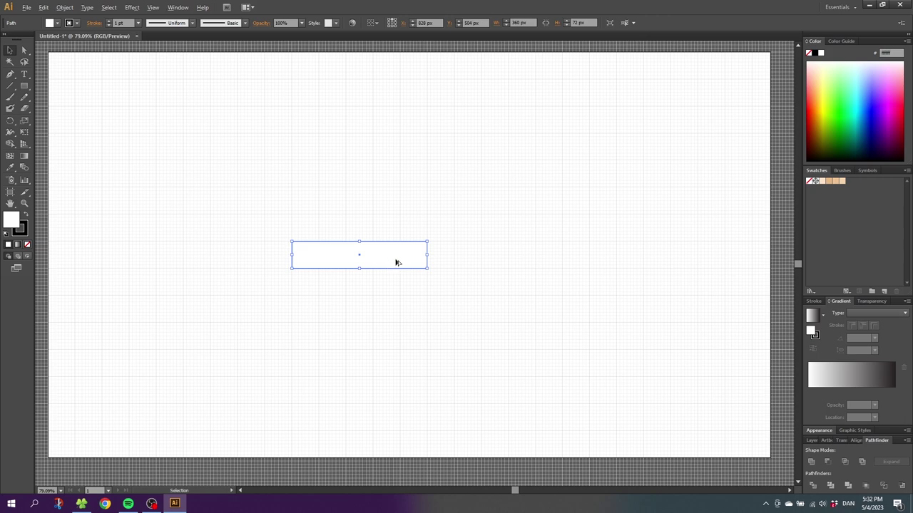
pyautogui.keyDown('alt'); pyautogui.moveTo(396, 262); pyautogui.dragTo(399, 182); pyautogui.keyUp('alt')
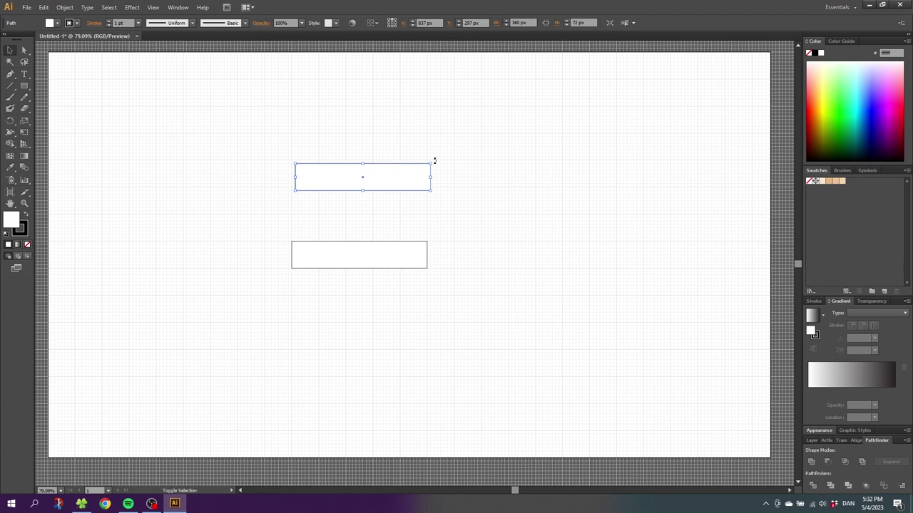
pyautogui.moveTo(434, 162); pyautogui.dragTo(366, 102)
# Zoom in and move the vertical bar onto the right end of the horizontal bar to form an L
pyautogui.click(25, 203)
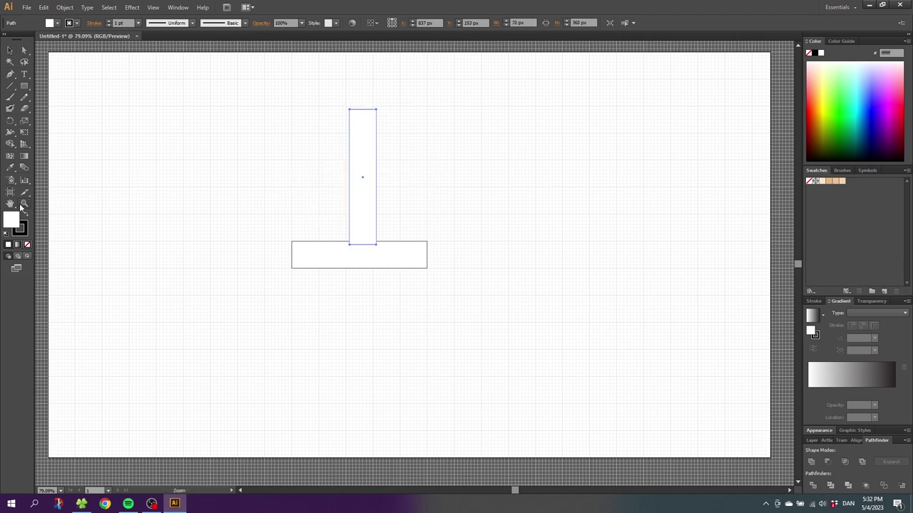
pyautogui.moveTo(323, 164); pyautogui.dragTo(512, 333)
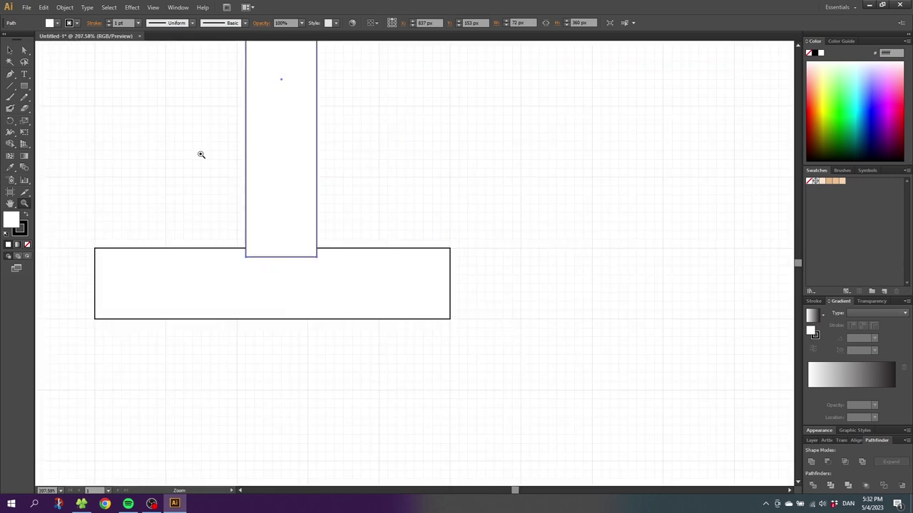
pyautogui.click(10, 50)
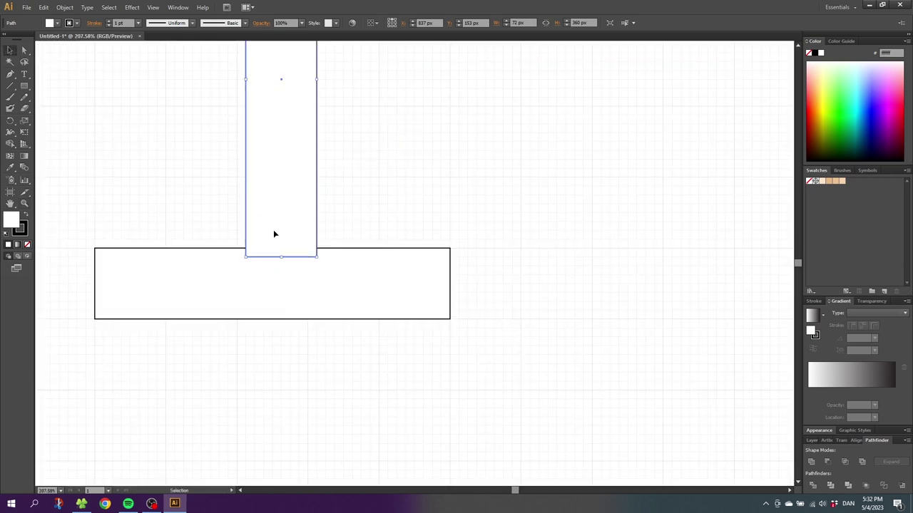
pyautogui.moveTo(277, 236); pyautogui.dragTo(387, 210)
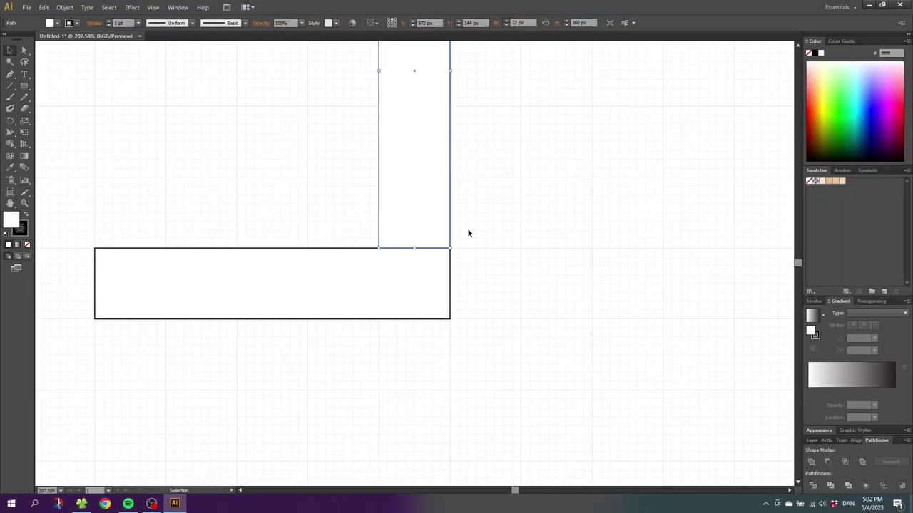
pyautogui.click(469, 233)
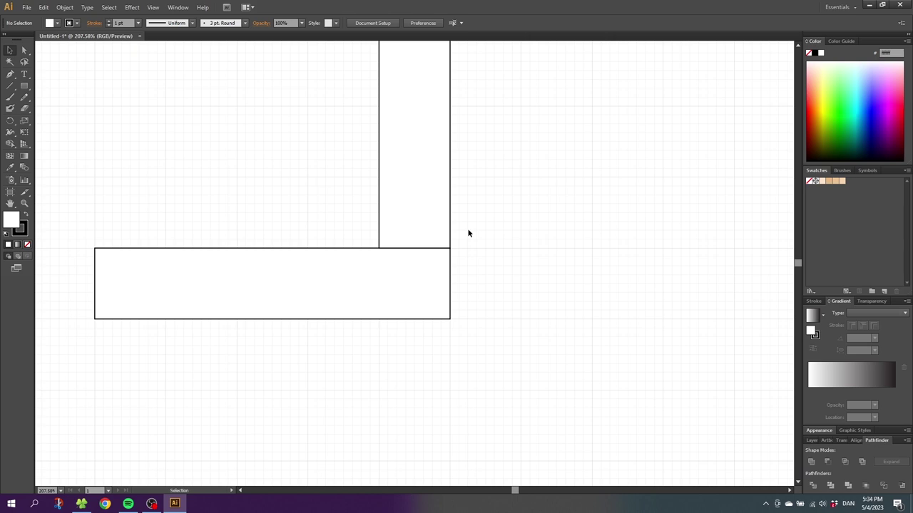
# Select both bars and Alt-drag a copy of the L down and to the left, then deselect
pyautogui.moveTo(493, 198); pyautogui.dragTo(330, 323)
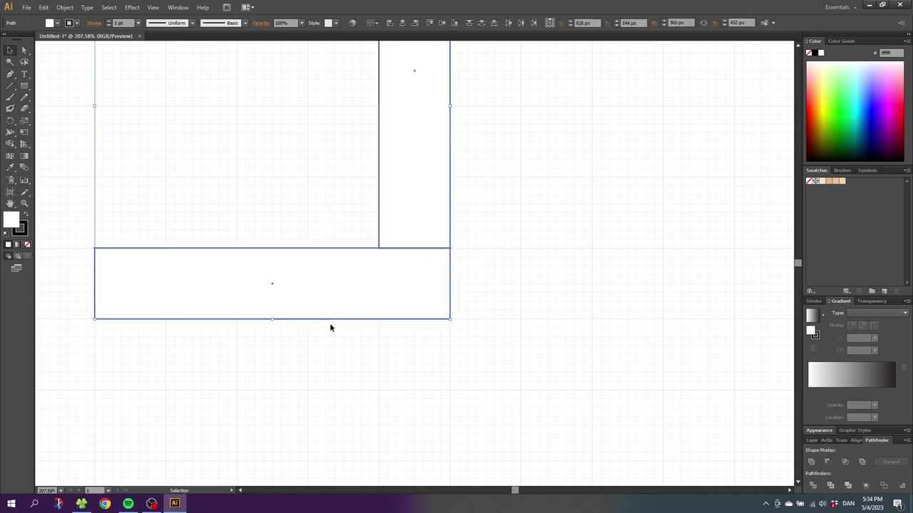
pyautogui.moveTo(254, 280); pyautogui.dragTo(413, 280)
pyautogui.moveTo(585, 57); pyautogui.dragTo(236, 410)
pyautogui.hotkey('ctrl', 'shift', 'a')
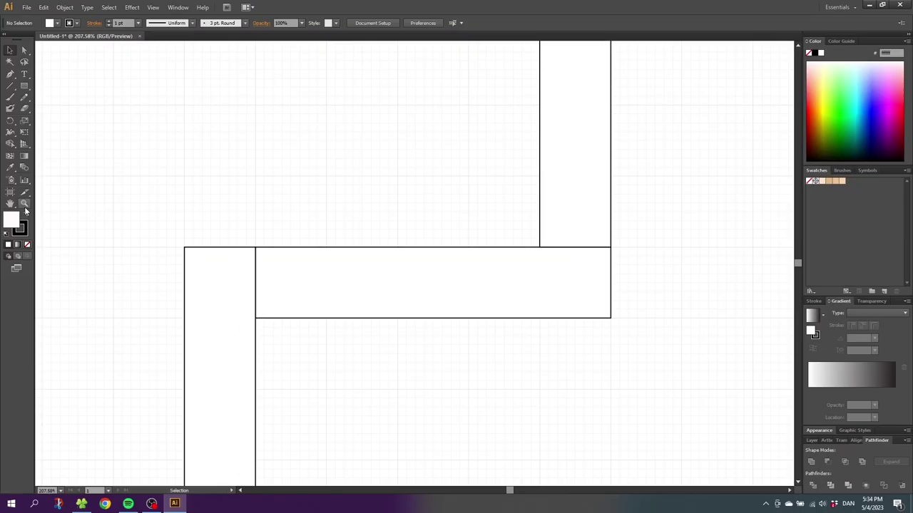
# Zoom out to the whole 720 × 792 px zigzag and marquee-select all four bars
pyautogui.click(25, 204)
pyautogui.keyDown('alt'); pyautogui.click(281, 269); pyautogui.keyUp('alt')
pyautogui.keyDown('alt'); pyautogui.click(410, 301); pyautogui.keyUp('alt')
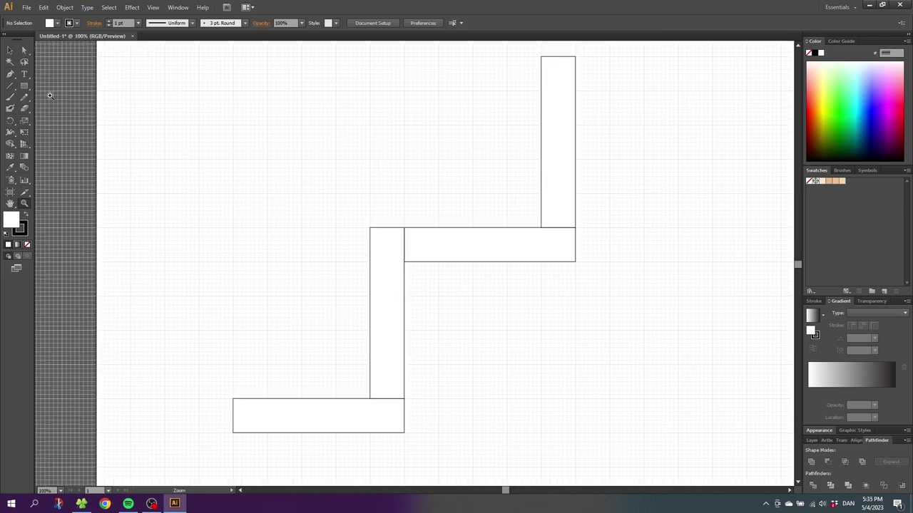
pyautogui.click(10, 50)
pyautogui.moveTo(291, 124); pyautogui.dragTo(596, 412)
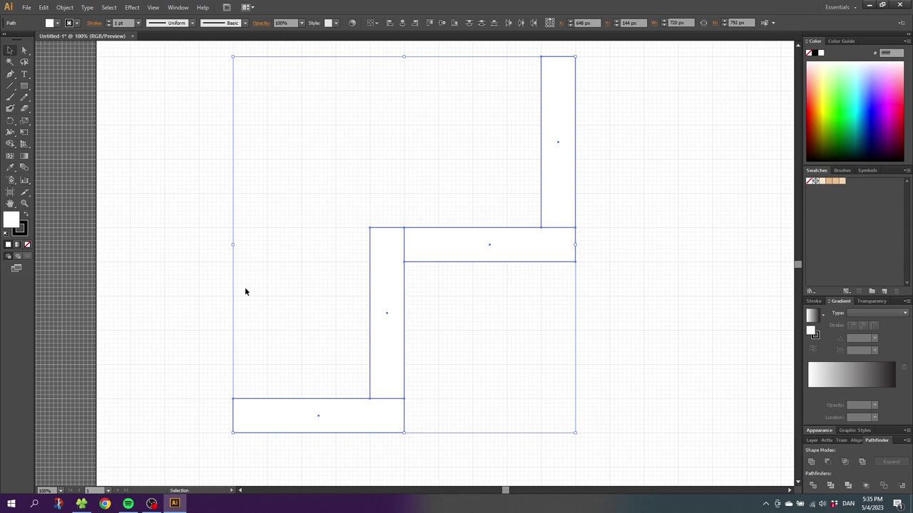
# Alt-drag a copy of the four-bar zigzag 72 px right and down, giving eight staggered bars
pyautogui.click(24, 204)
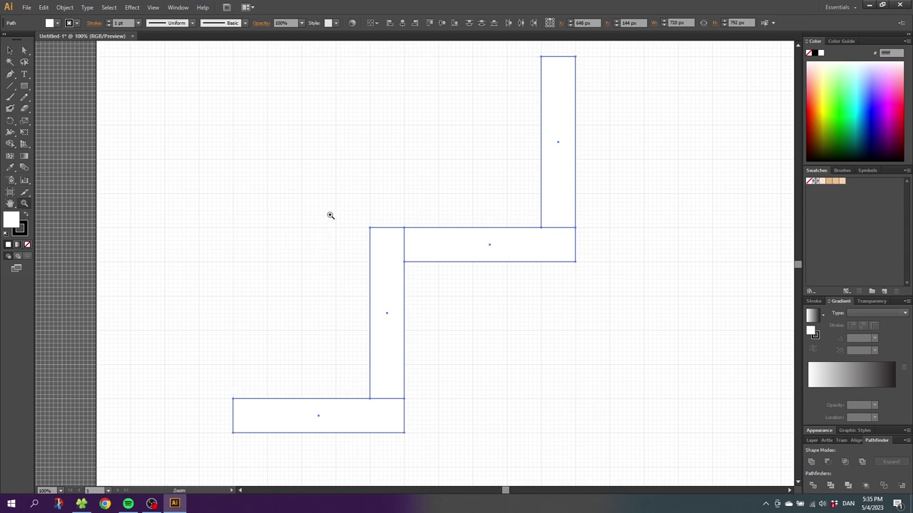
pyautogui.moveTo(340, 194); pyautogui.dragTo(460, 312)
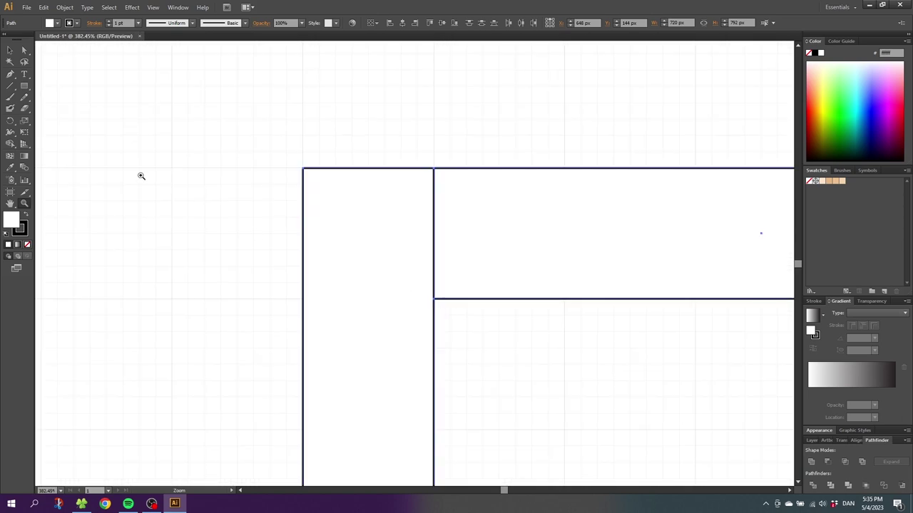
pyautogui.click(9, 51)
pyautogui.moveTo(340, 197); pyautogui.dragTo(467, 314)
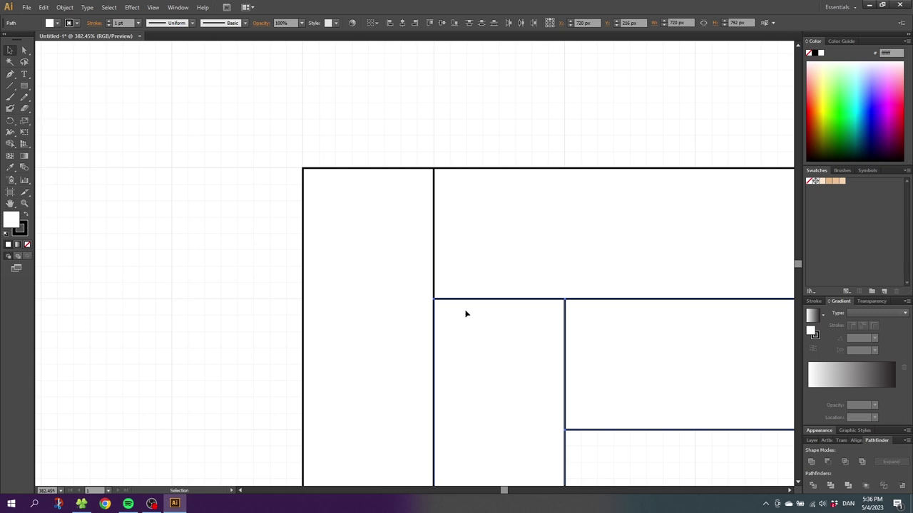
pyautogui.hotkey('ctrl', 'shift', 'a')
pyautogui.click(24, 203)
pyautogui.keyDown('alt'); pyautogui.click(420, 288); pyautogui.keyUp('alt')
pyautogui.keyDown('alt'); pyautogui.click(409, 257); pyautogui.keyUp('alt')
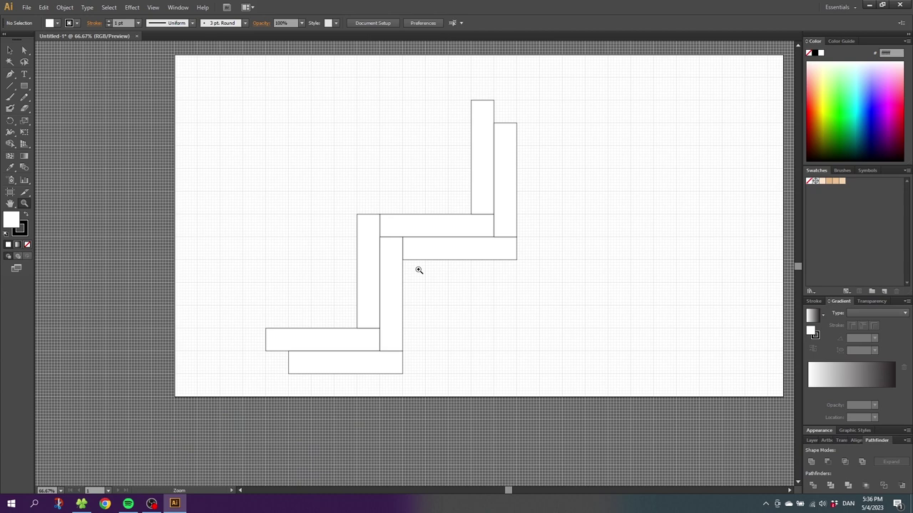
# Fill the lower-left and middle horizontal bars light peach, and the vertical and tall top bars tan
pyautogui.click(10, 50)
pyautogui.click(323, 338)
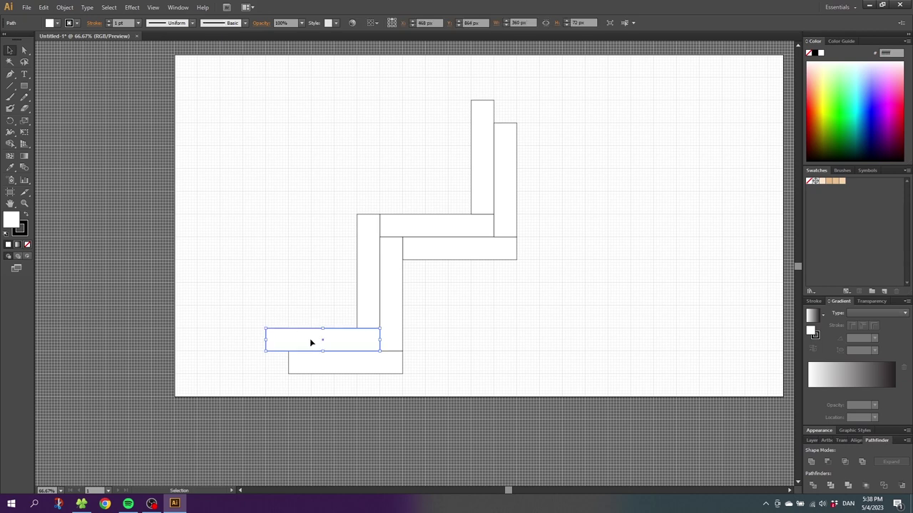
pyautogui.click(823, 182)
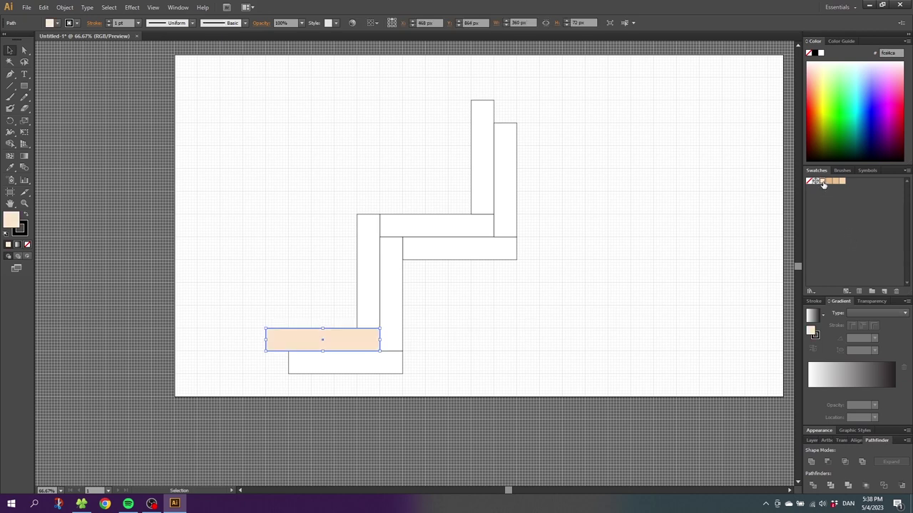
pyautogui.click(368, 273)
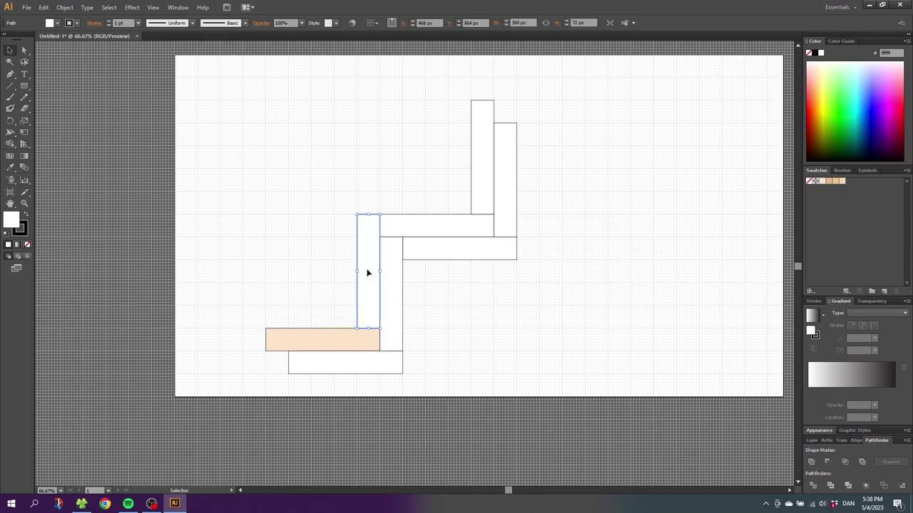
pyautogui.click(829, 182)
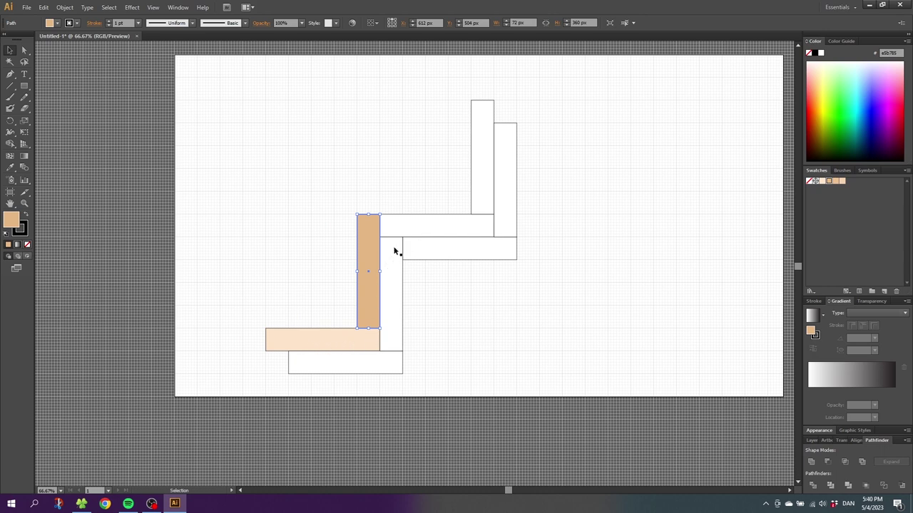
pyautogui.click(428, 227)
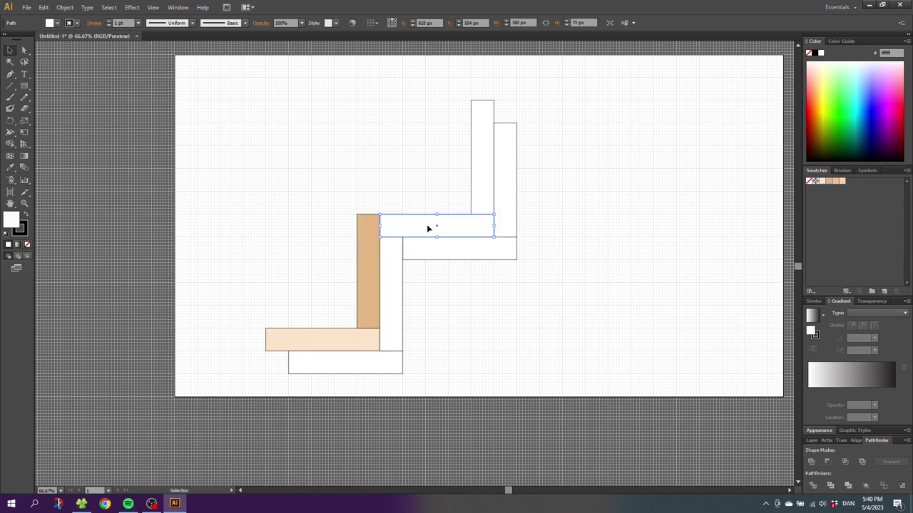
pyautogui.click(835, 181)
pyautogui.hotkey('ctrl', 'alt', ']')
pyautogui.click(830, 181)
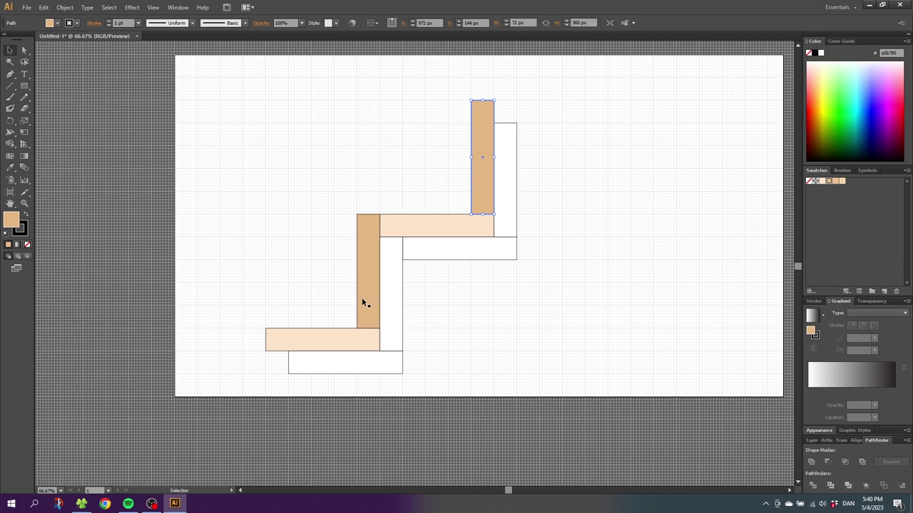
# Colour the bottom bar and right horizontal plank tan, and the two white vertical planks light peach
pyautogui.click(342, 368)
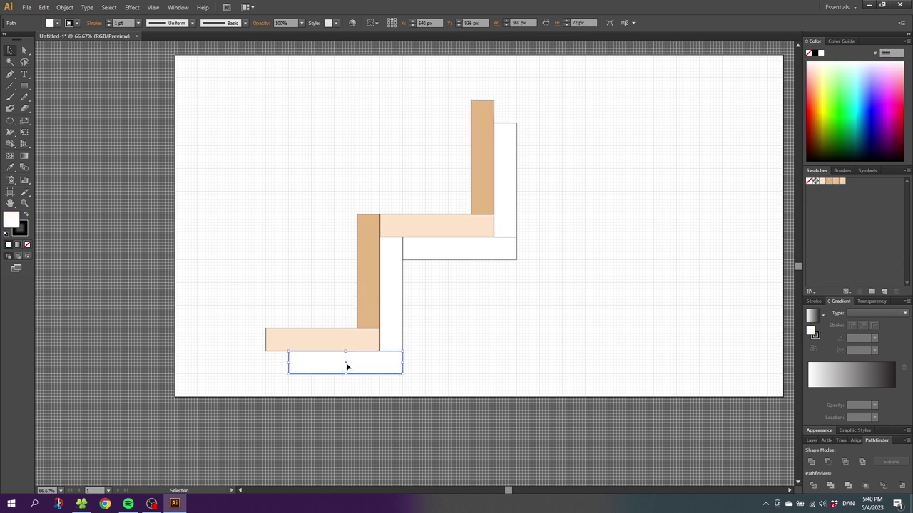
pyautogui.click(837, 182)
pyautogui.click(392, 285)
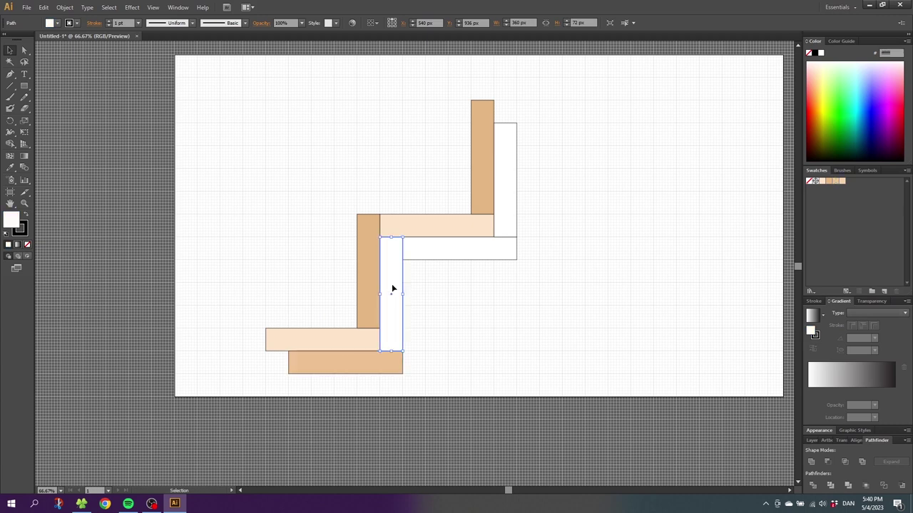
pyautogui.click(842, 182)
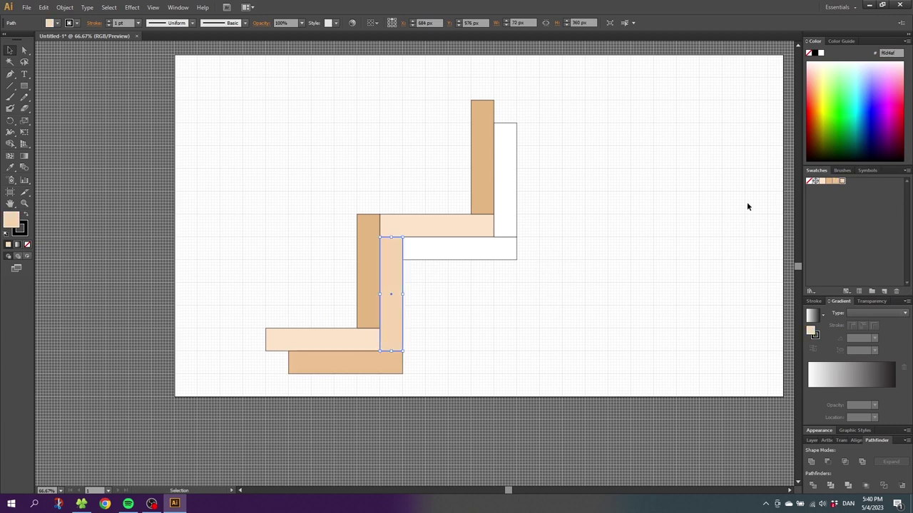
pyautogui.click(473, 250)
pyautogui.click(821, 183)
pyautogui.click(505, 178)
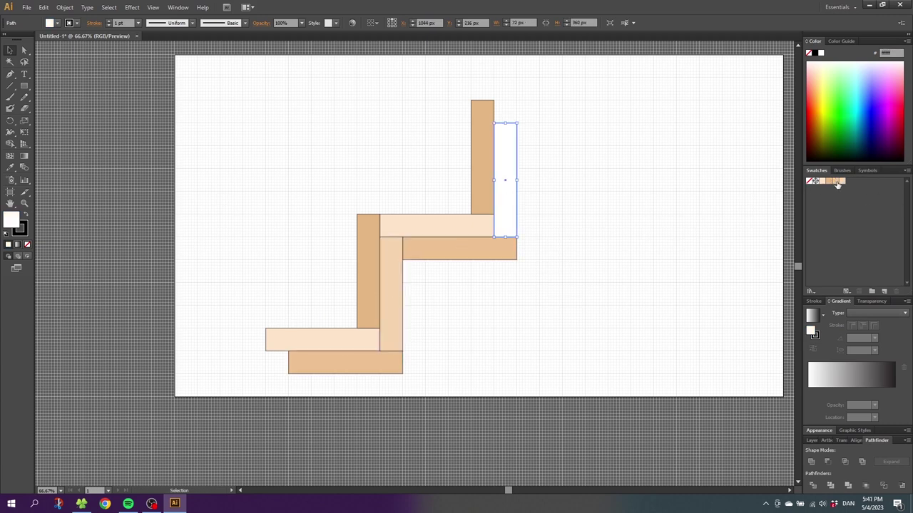
pyautogui.click(842, 182)
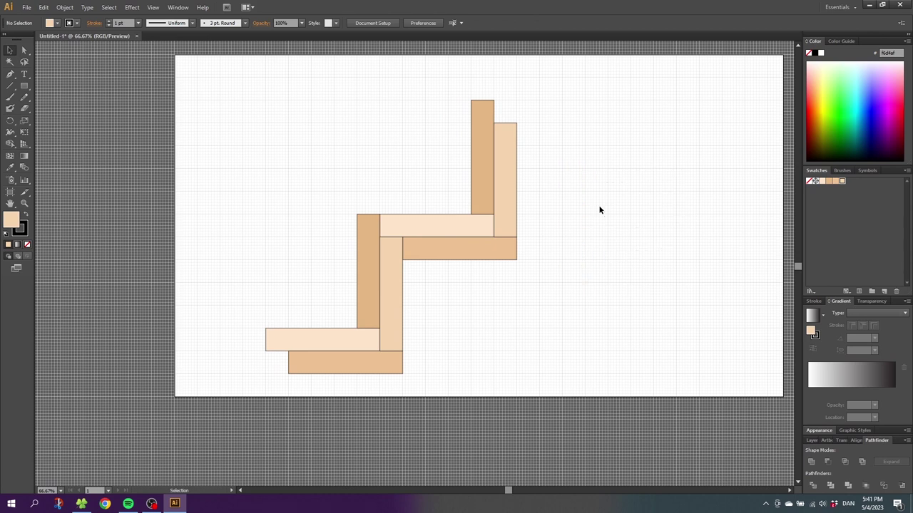
# Rotate all eight planks 45° into a herringbone band
pyautogui.moveTo(591, 148); pyautogui.dragTo(279, 372)
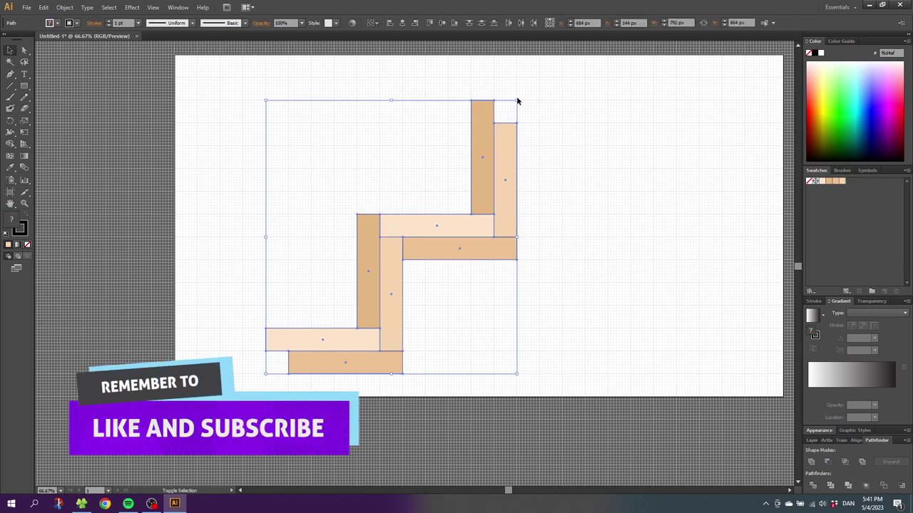
pyautogui.hotkey('ctrl', 'shift', 'b')
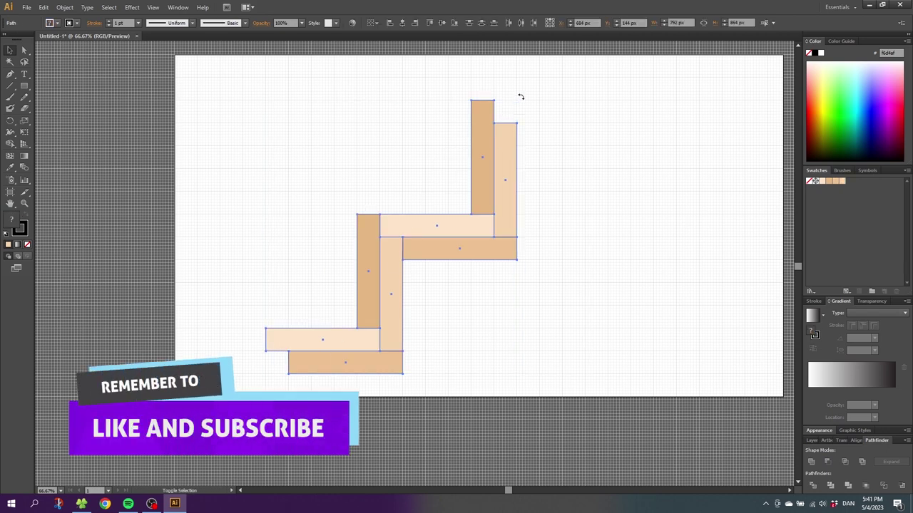
pyautogui.moveTo(508, 95); pyautogui.dragTo(207, 212)
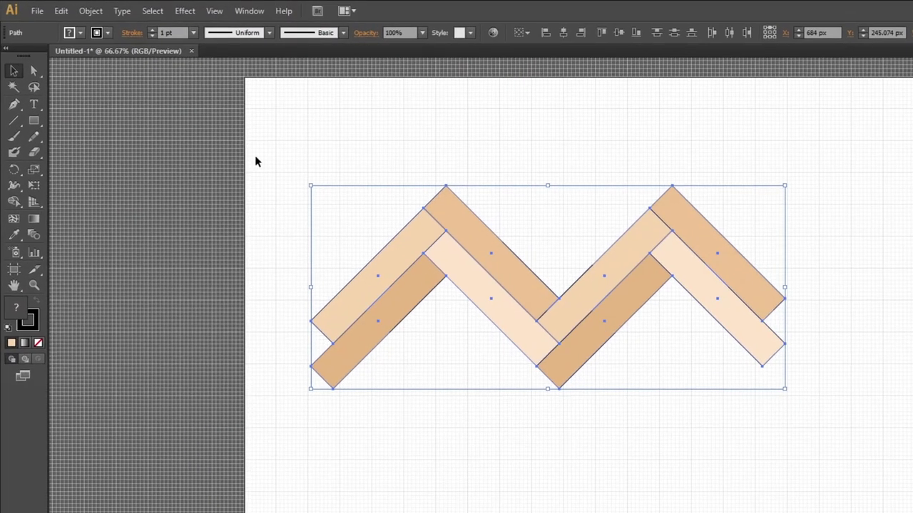
# Hide the grid and turn off Snap to Grid
pyautogui.click(152, 7)
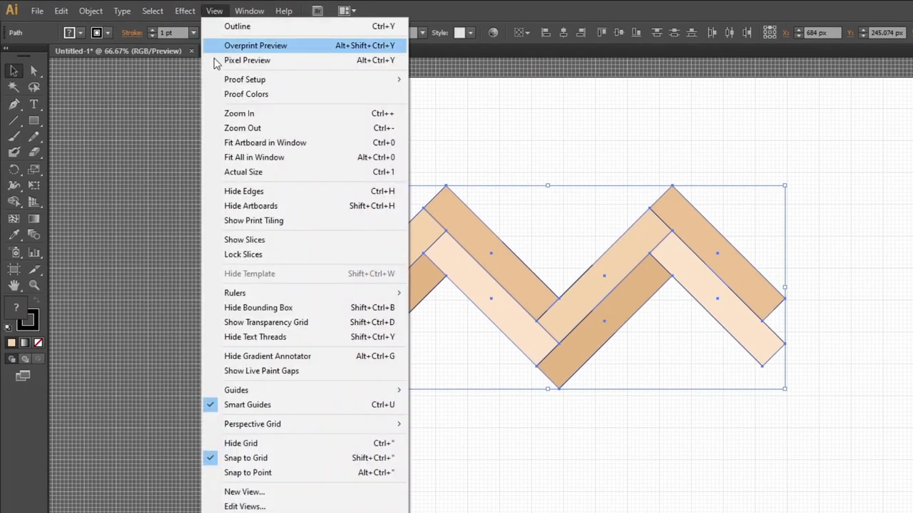
pyautogui.click(246, 442)
pyautogui.click(215, 10)
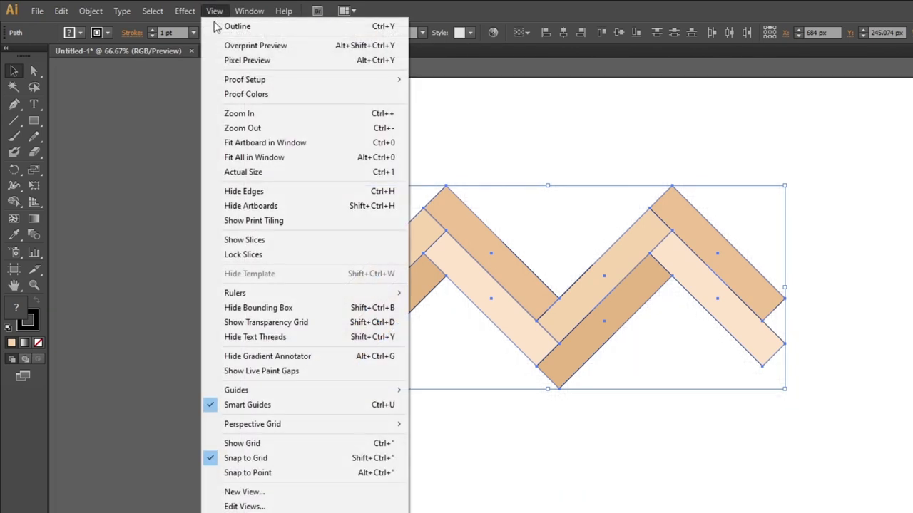
pyautogui.click(261, 464)
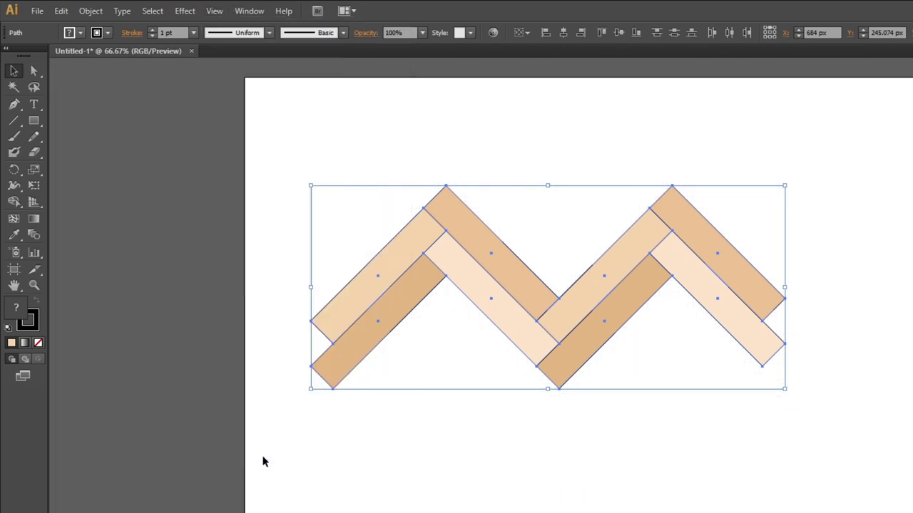
# Alt-drag a copy of the chevron strips straight down just below the originals
pyautogui.press('z')
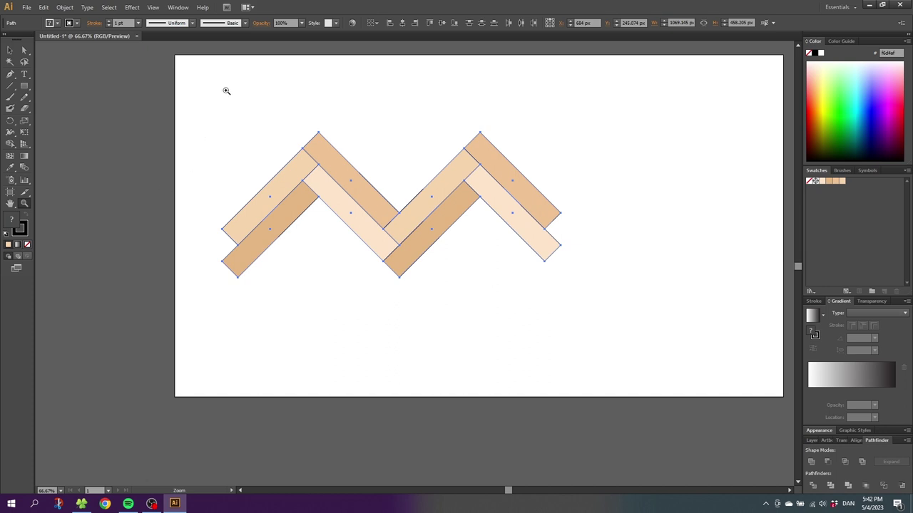
pyautogui.moveTo(231, 91); pyautogui.dragTo(383, 260)
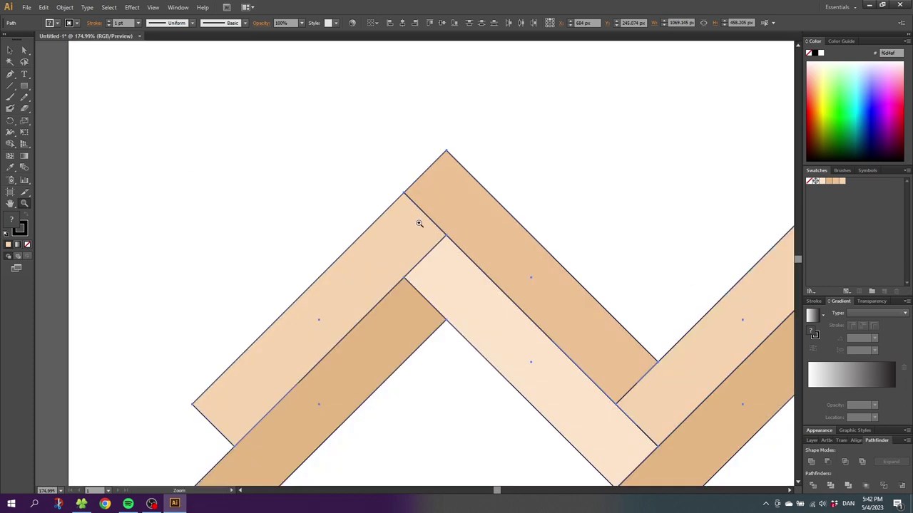
pyautogui.press('v')
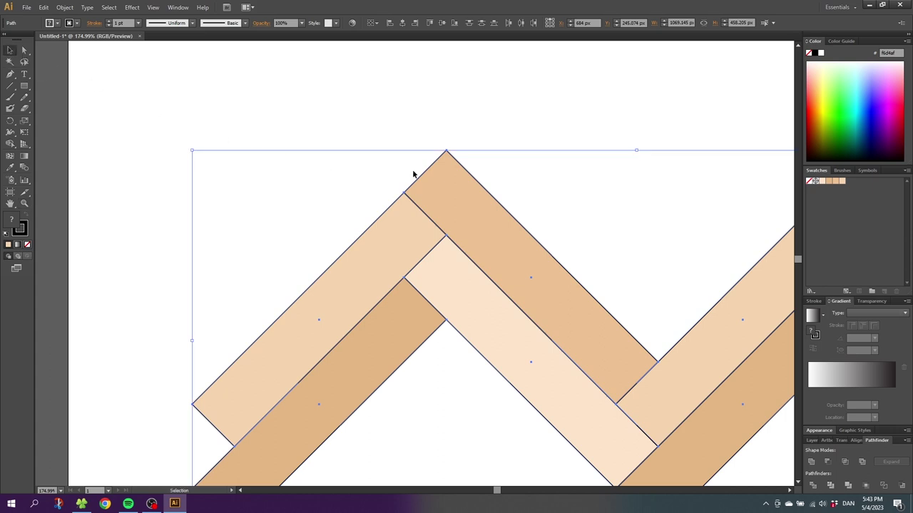
pyautogui.moveTo(447, 166); pyautogui.dragTo(445, 336)
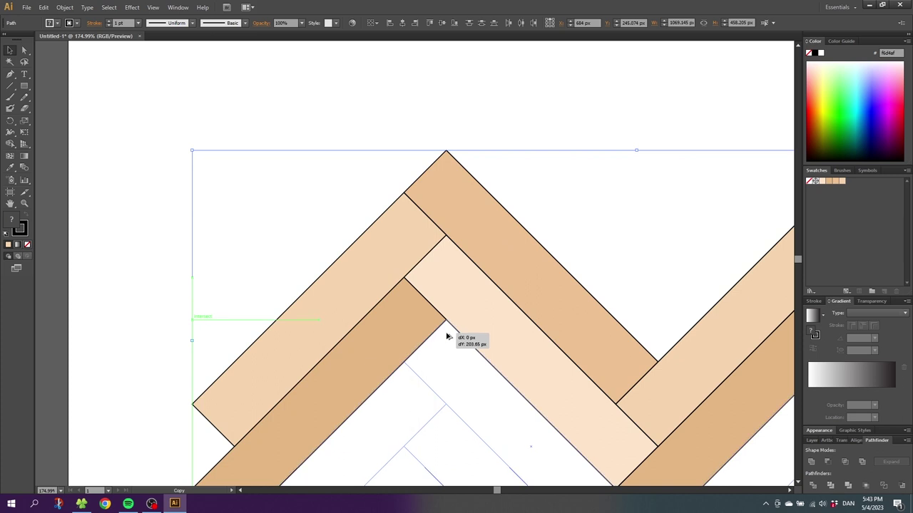
pyautogui.moveTo(447, 336); pyautogui.dragTo(447, 336)
pyautogui.moveTo(570, 407); pyautogui.dragTo(531, 215)
pyautogui.moveTo(563, 279); pyautogui.dragTo(509, 172)
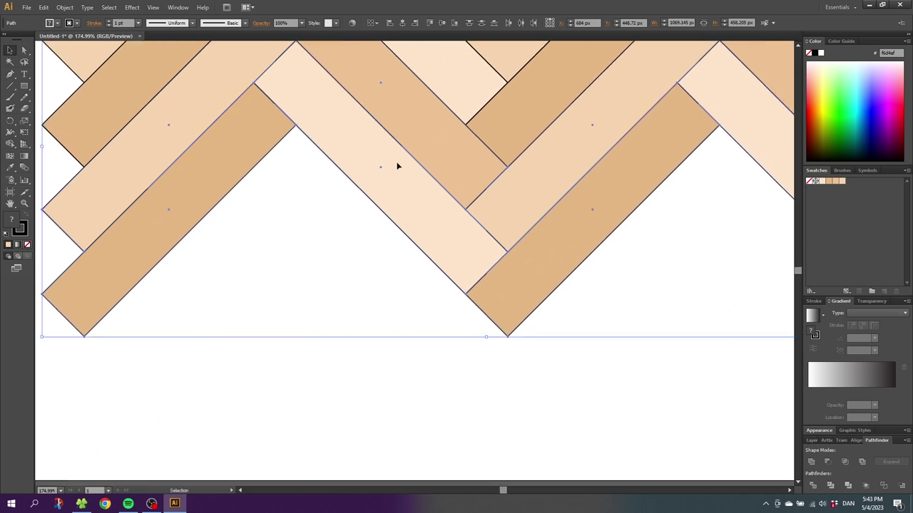
# Repeat the duplication with Ctrl+D to add more rows, checking the plank joins up close
pyautogui.hotkey('ctrl', 'd')
pyautogui.hotkey('ctrl', 'd')
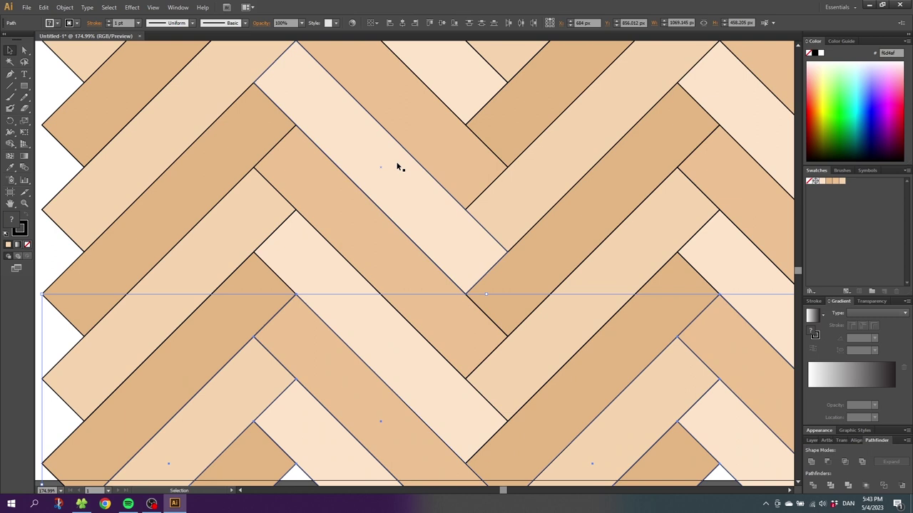
pyautogui.click(25, 203)
pyautogui.moveTo(151, 138); pyautogui.dragTo(420, 353)
pyautogui.moveTo(386, 280); pyautogui.dragTo(452, 391)
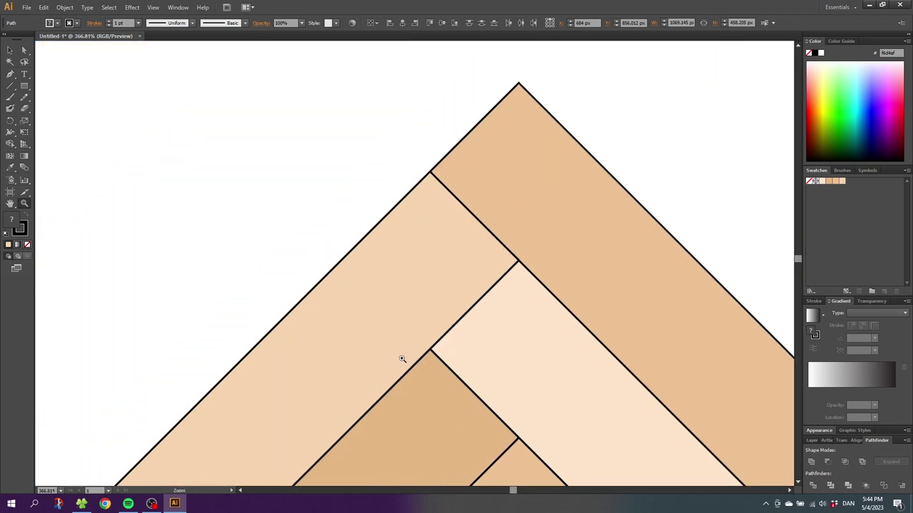
pyautogui.hotkey('ctrl', '-')
pyautogui.hotkey('ctrl', '-')
pyautogui.hotkey('ctrl', '-')
pyautogui.hotkey('ctrl', '-')
pyautogui.hotkey('ctrl', '-')
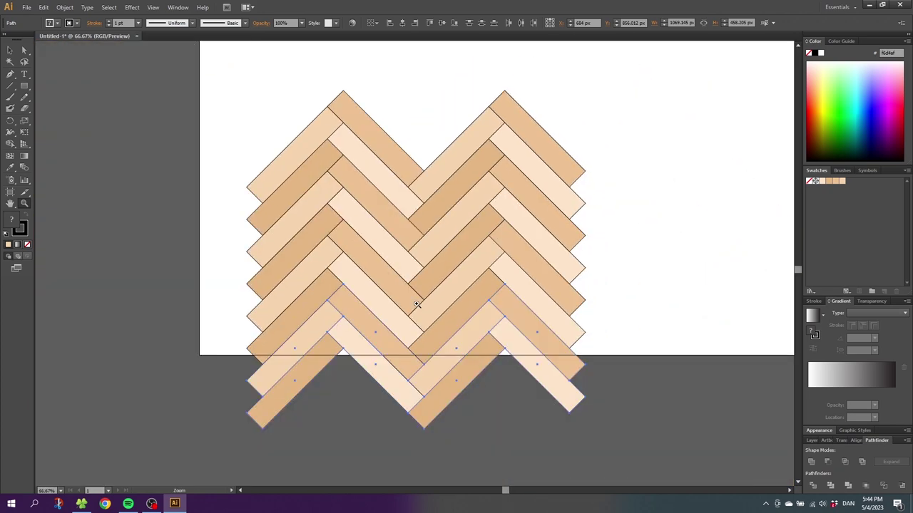
# Draw a 509 × 204 px peach rectangle between matching plank intersections at the block's centre
pyautogui.click(26, 90)
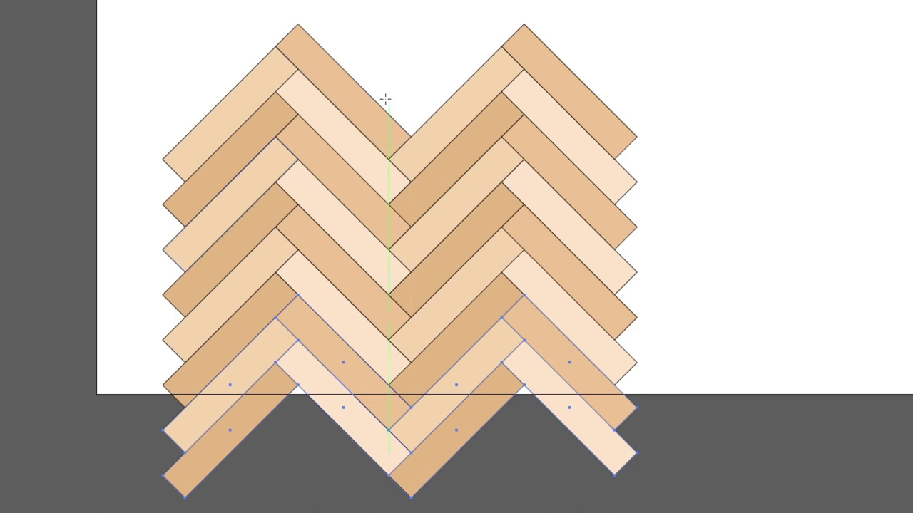
pyautogui.hotkey('ctrl', 'shift', 'a')
pyautogui.moveTo(276, 182); pyautogui.dragTo(503, 273)
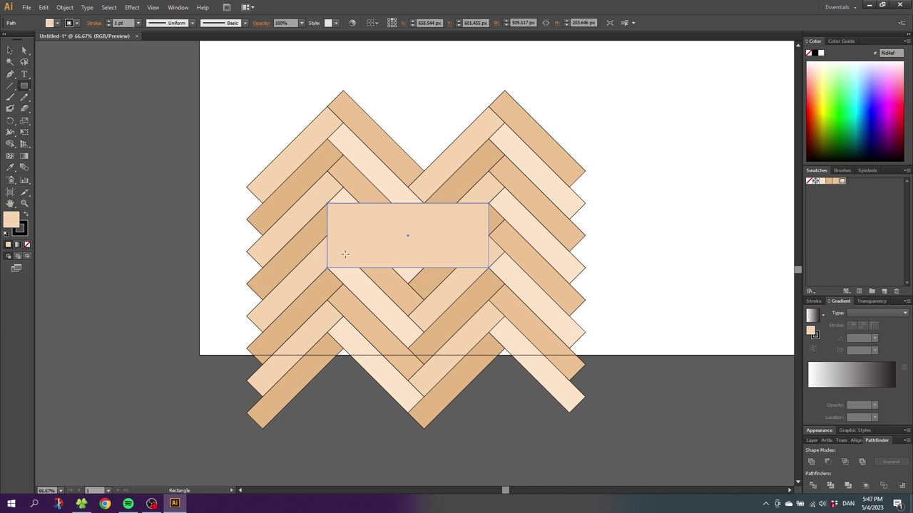
# Marquee-select all the herringbone planks together with the 509 × 204 px tile rectangle
pyautogui.moveTo(342, 211)
pyautogui.mouseDown()
pyautogui.moveTo(357, 202)
pyautogui.moveTo(329, 205)
pyautogui.moveTo(358, 201)
pyautogui.moveTo(328, 202)
pyautogui.mouseUp()
pyautogui.moveTo(492, 204)
pyautogui.mouseDown()
pyautogui.moveTo(489, 235)
pyautogui.moveTo(489, 204)
pyautogui.mouseUp()
pyautogui.click(8, 51)
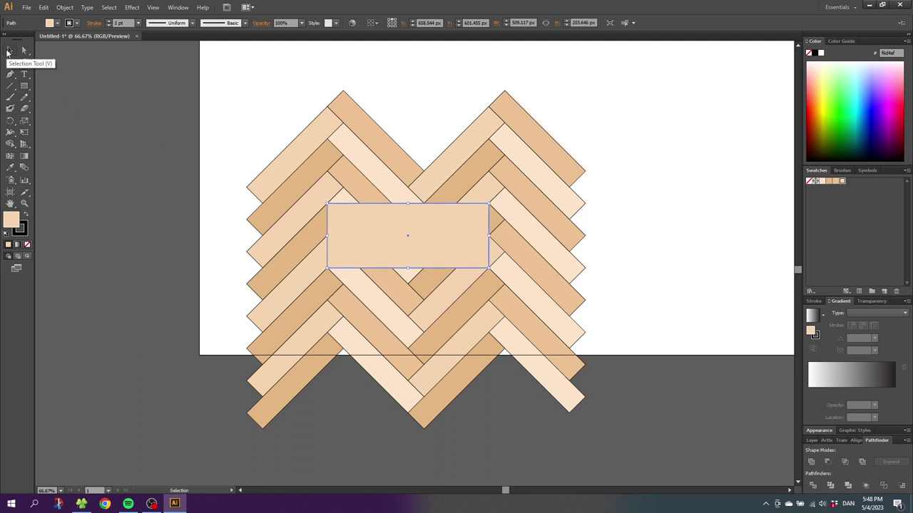
pyautogui.moveTo(204, 89); pyautogui.dragTo(675, 431)
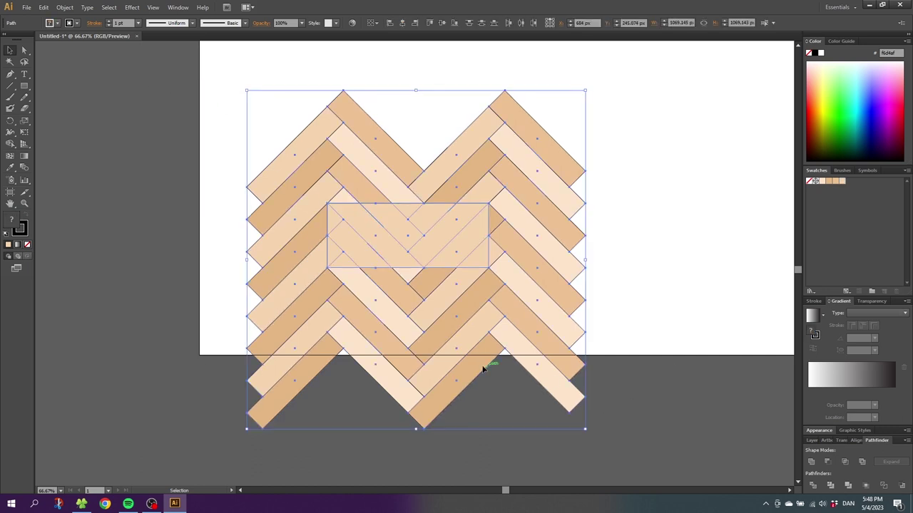
# Set the planks' stroke to None and trim them to the rectangle with Pathfinder Crop
pyautogui.click(25, 232)
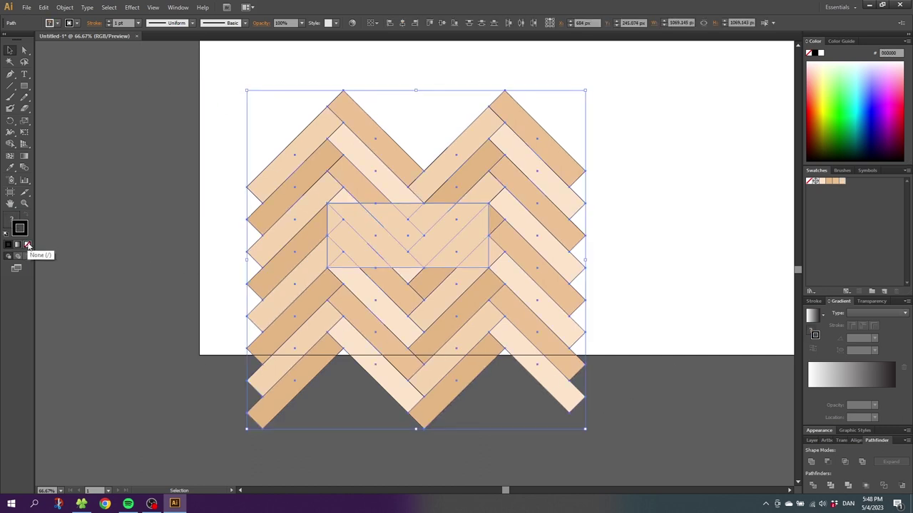
pyautogui.click(27, 245)
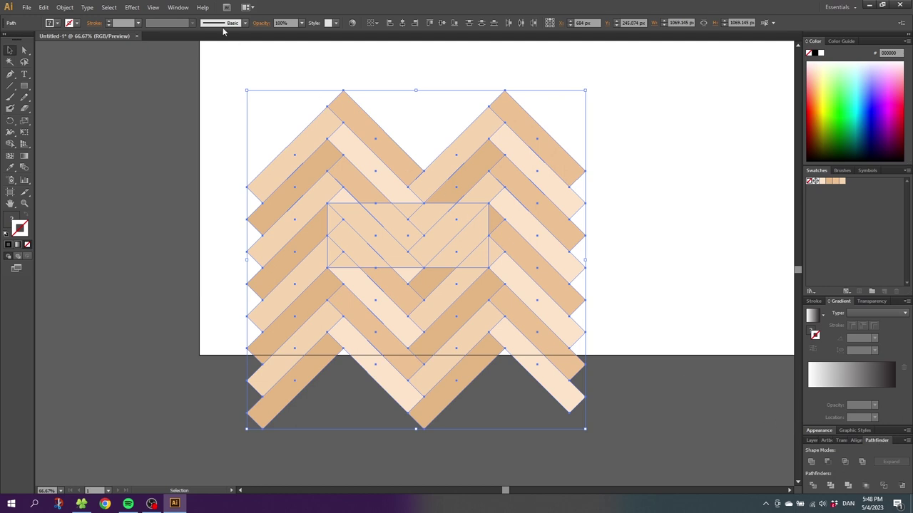
pyautogui.click(178, 7)
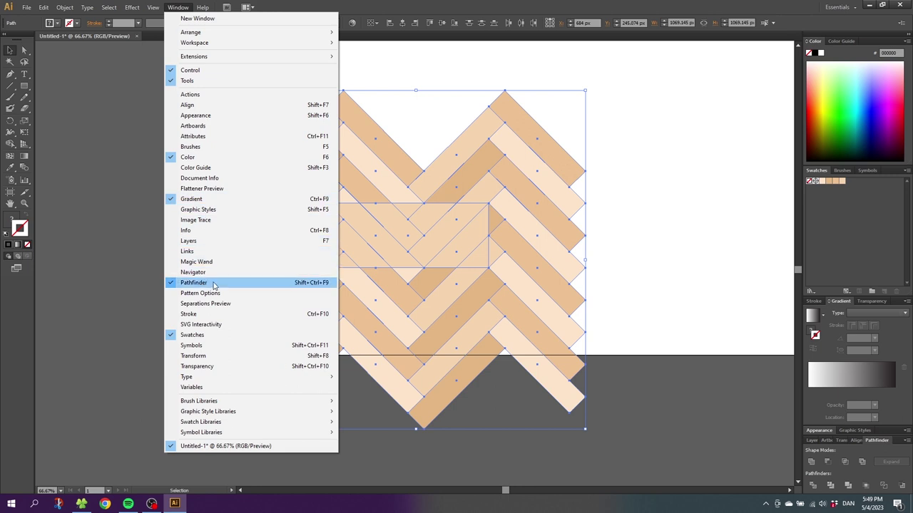
pyautogui.click(215, 284)
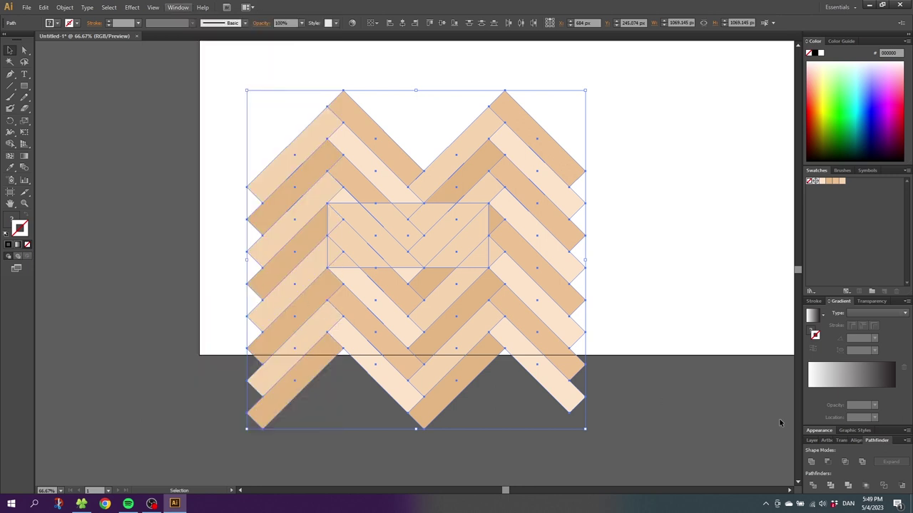
pyautogui.click(867, 485)
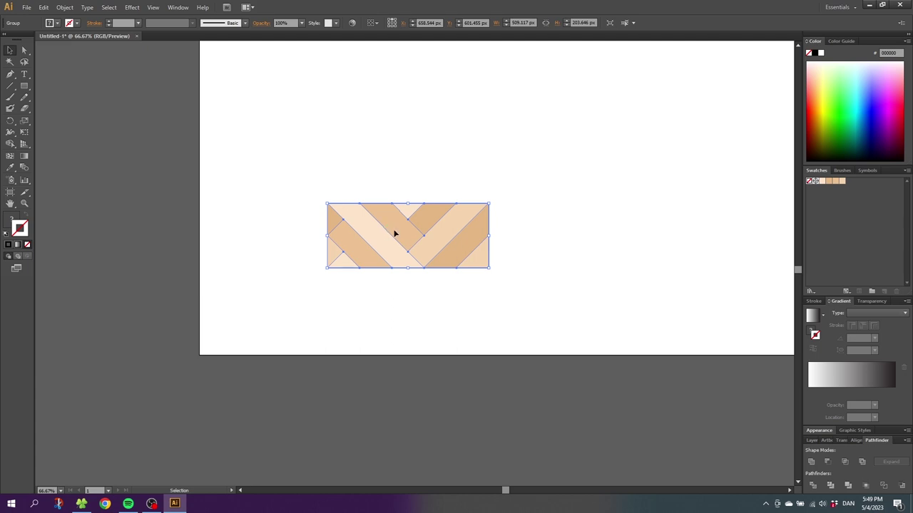
# Save the cropped tile as New Pattern Swatch 1 and delete the original tile artwork
pyautogui.moveTo(393, 233); pyautogui.dragTo(846, 196)
pyautogui.click(24, 204)
pyautogui.keyDown('alt'); pyautogui.click(528, 167); pyautogui.keyUp('alt')
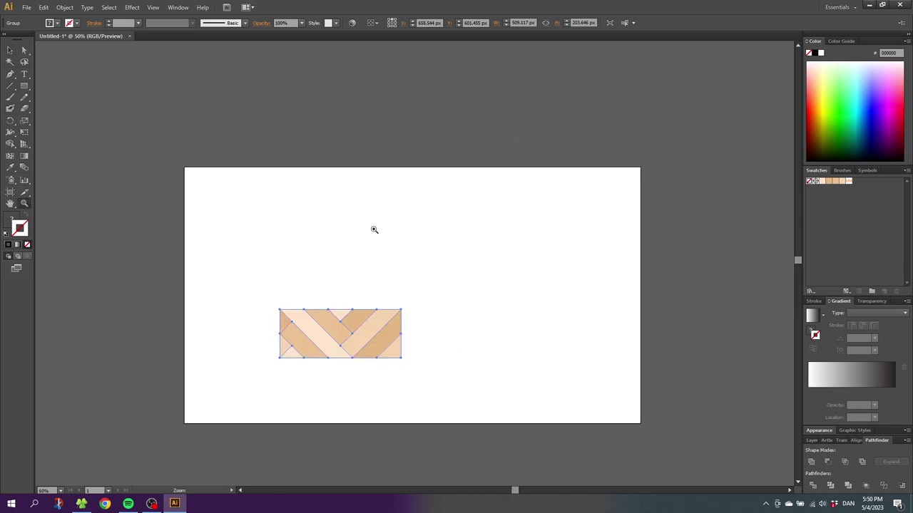
pyautogui.press('Delete')
# Draw a 1885 × 1056 px rectangle over the artboard and fill it with New Pattern Swatch 1
pyautogui.click(25, 86)
pyautogui.moveTo(184, 169); pyautogui.dragTo(632, 422)
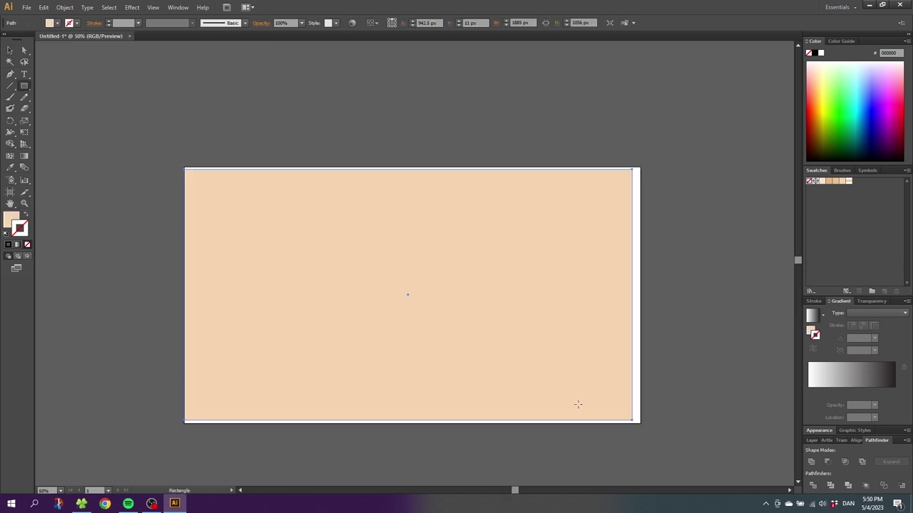
pyautogui.click(10, 217)
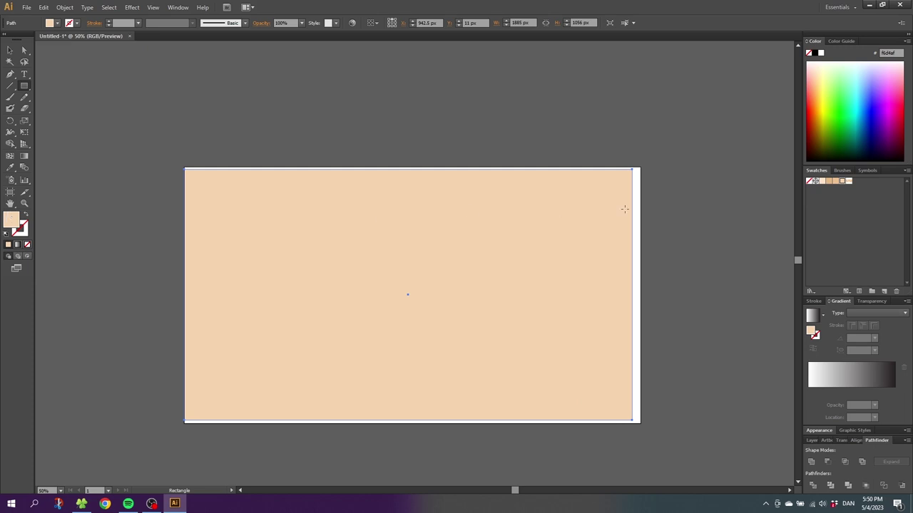
pyautogui.click(849, 181)
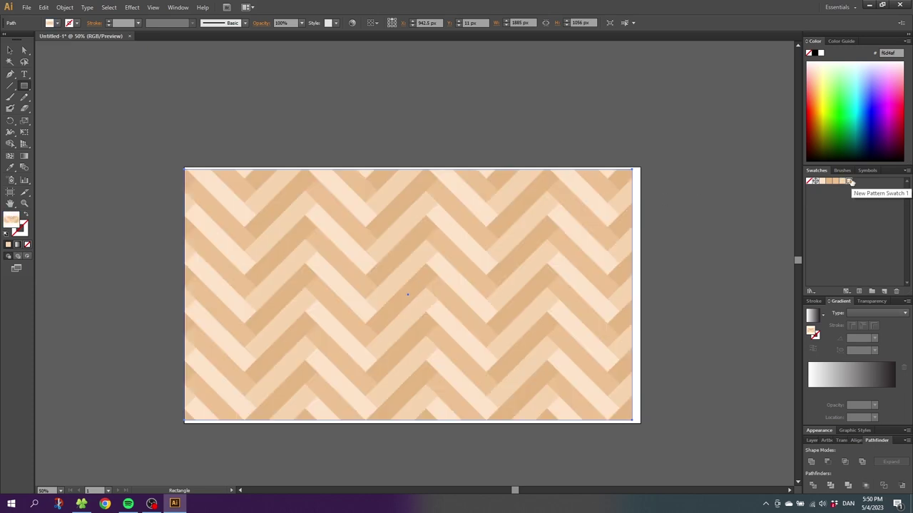